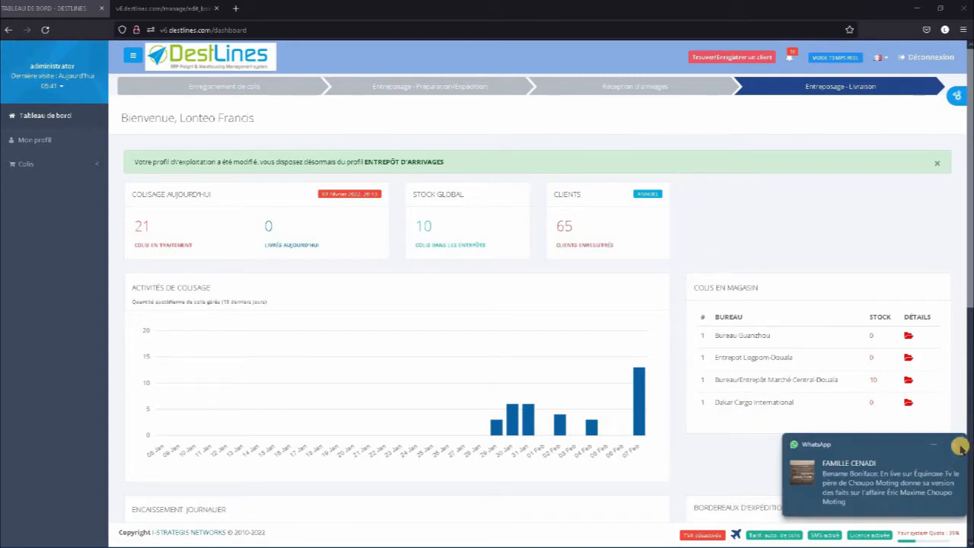
Check the active profile option and the offices ticked for office visibility in the user settings, leaving them as set.
{"action": "left_click", "coordinate": [951, 444]}
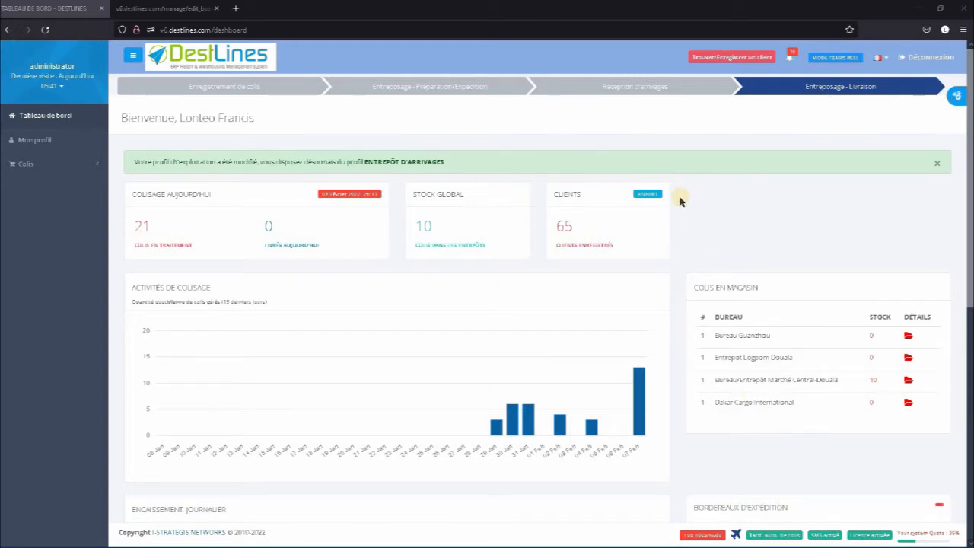
{"action": "scroll", "coordinate": [681, 200], "scroll_direction": "down", "scroll_amount": 1}
{"action": "scroll", "coordinate": [681, 200], "scroll_direction": "up", "scroll_amount": 1}
{"action": "left_click", "coordinate": [951, 99]}
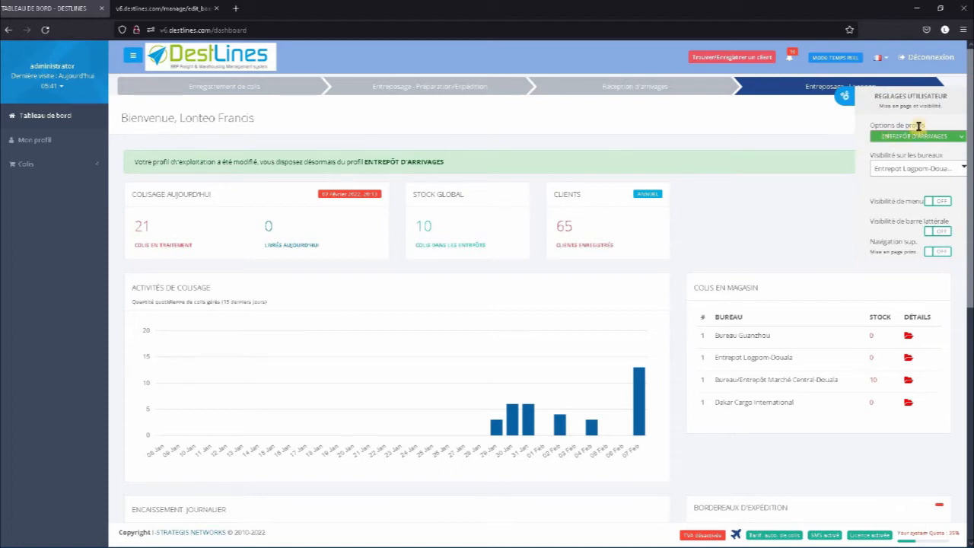
{"action": "left_click", "coordinate": [905, 169]}
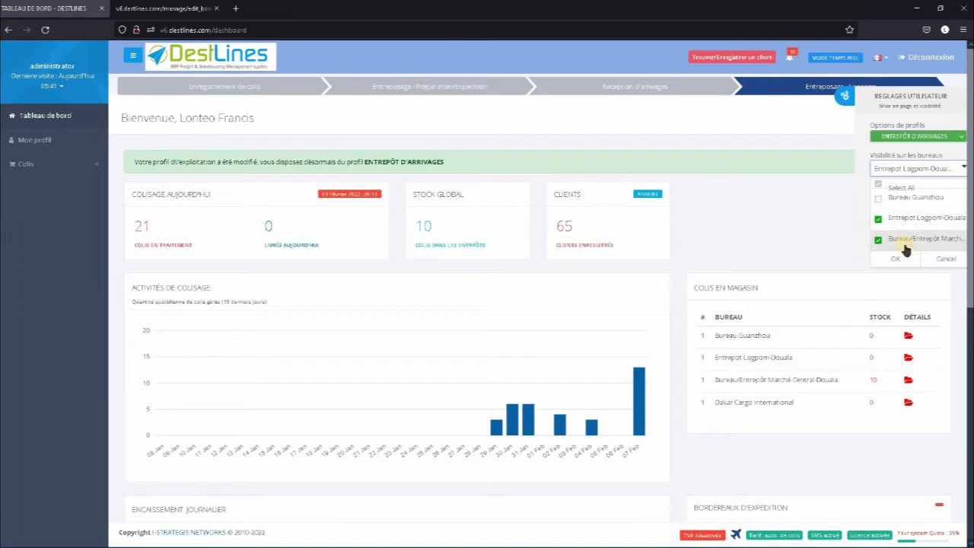
{"action": "left_click", "coordinate": [845, 101]}
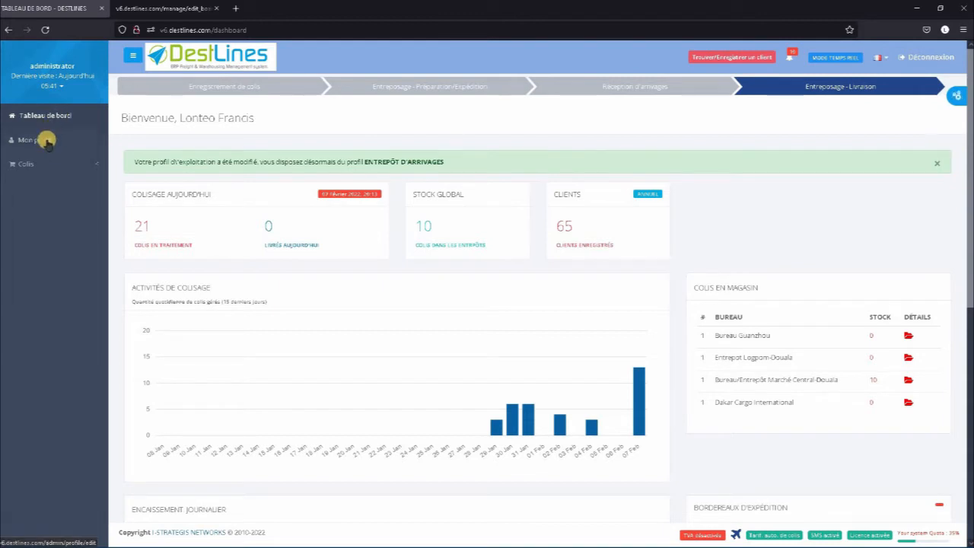
Open the list of available parcels (Colis disponibles) and look through its pending entries.
{"action": "left_click", "coordinate": [87, 164]}
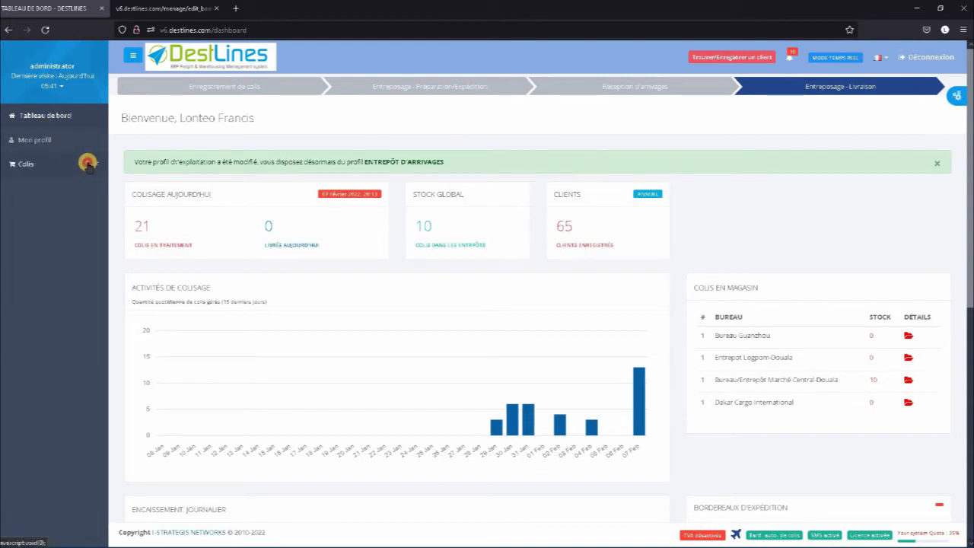
{"action": "left_click", "coordinate": [48, 184]}
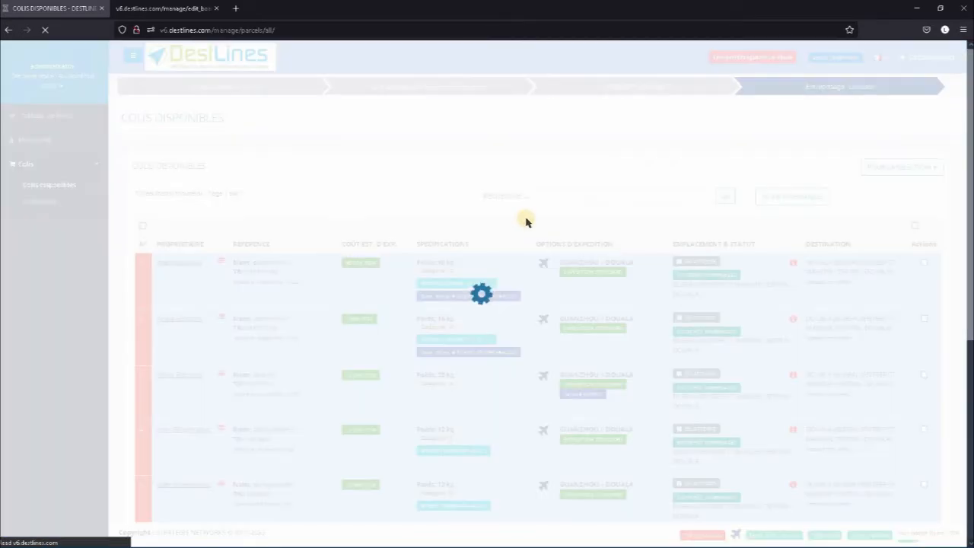
{"action": "scroll", "coordinate": [530, 228], "scroll_direction": "down", "scroll_amount": 3}
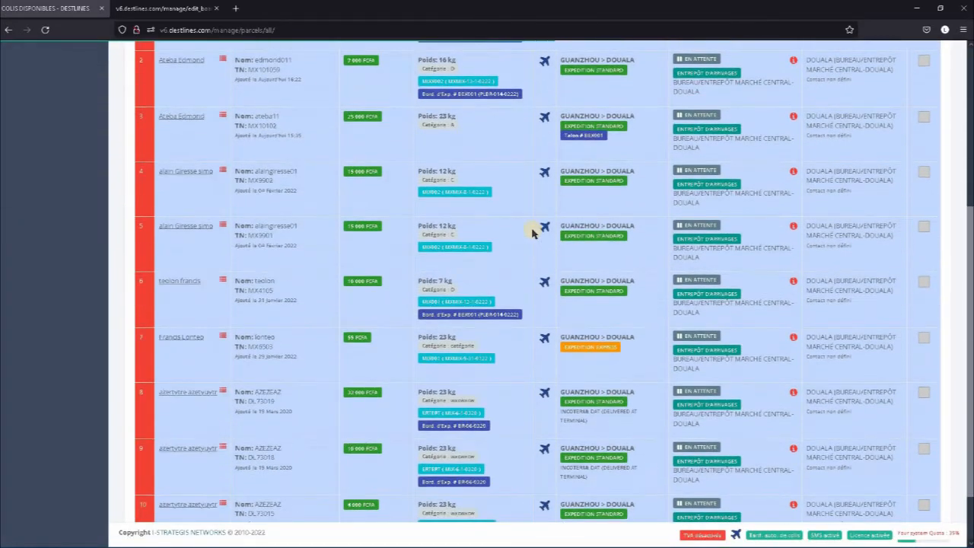
{"action": "scroll", "coordinate": [531, 233], "scroll_direction": "down", "scroll_amount": 1}
{"action": "scroll", "coordinate": [531, 233], "scroll_direction": "up", "scroll_amount": 3}
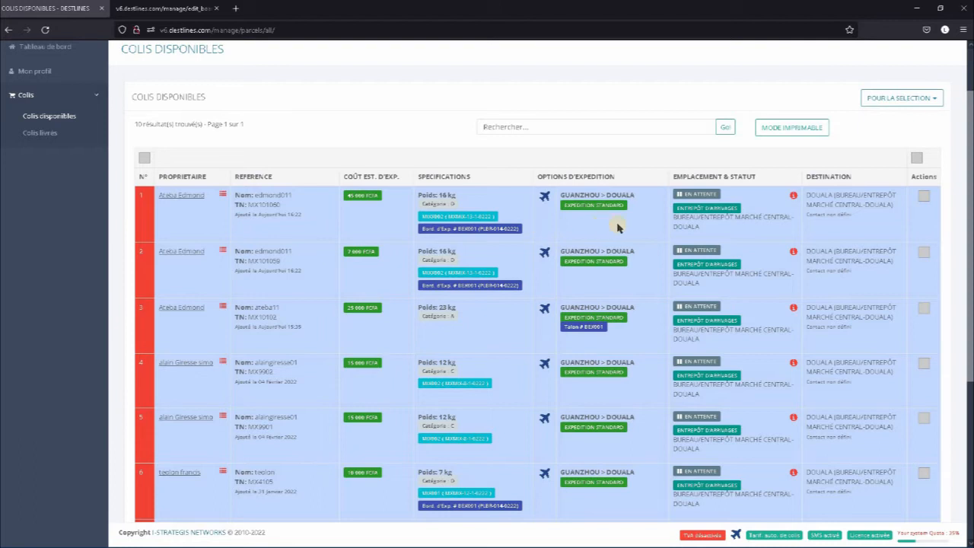
Select the first nine pending parcels in the Colis disponibles list, leaving the tenth unselected.
{"action": "left_click", "coordinate": [923, 197]}
{"action": "left_click", "coordinate": [923, 251]}
{"action": "left_click", "coordinate": [923, 308]}
{"action": "left_click", "coordinate": [924, 362]}
{"action": "scroll", "coordinate": [921, 346], "scroll_direction": "down", "scroll_amount": 2}
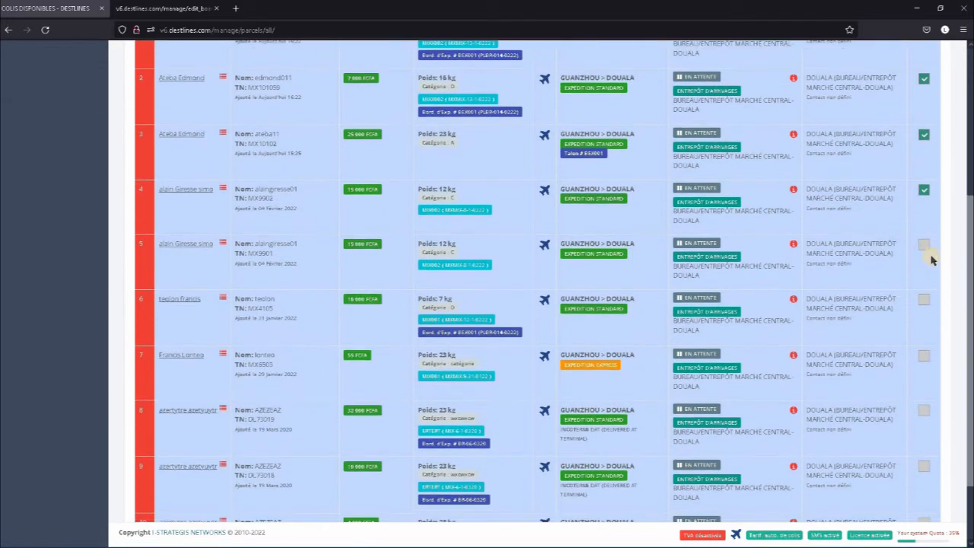
{"action": "left_click", "coordinate": [925, 247]}
{"action": "left_click", "coordinate": [922, 299]}
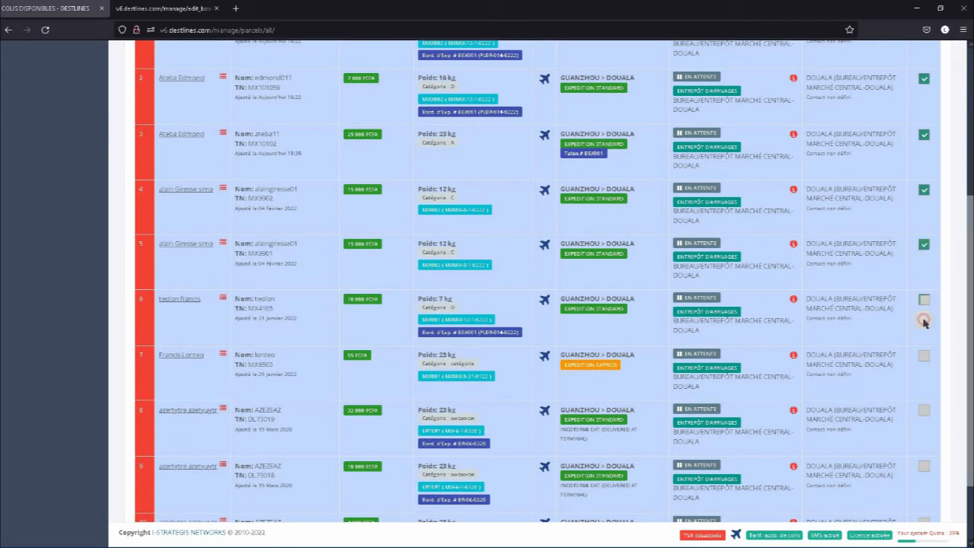
{"action": "left_click", "coordinate": [924, 356]}
{"action": "scroll", "coordinate": [912, 323], "scroll_direction": "down", "scroll_amount": 1}
{"action": "left_click", "coordinate": [922, 322]}
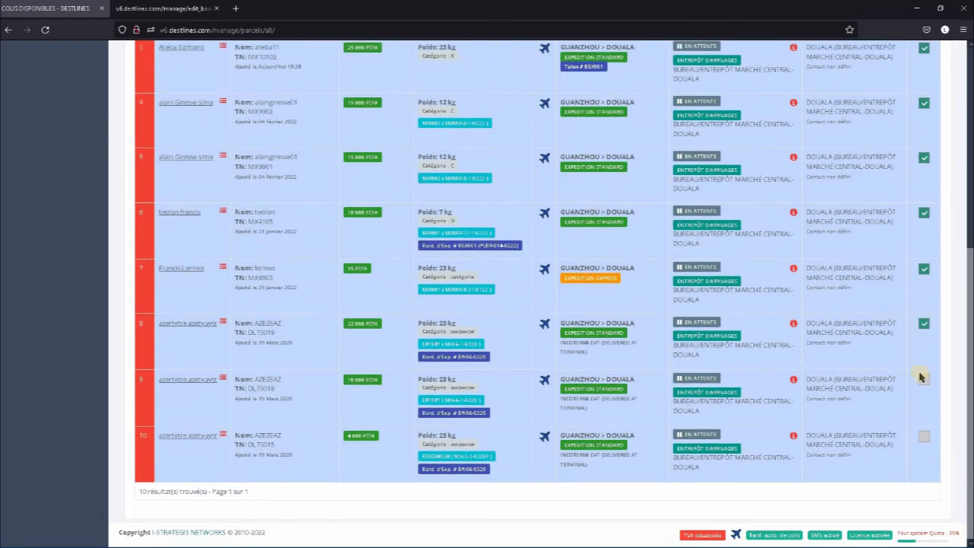
{"action": "left_click", "coordinate": [922, 380]}
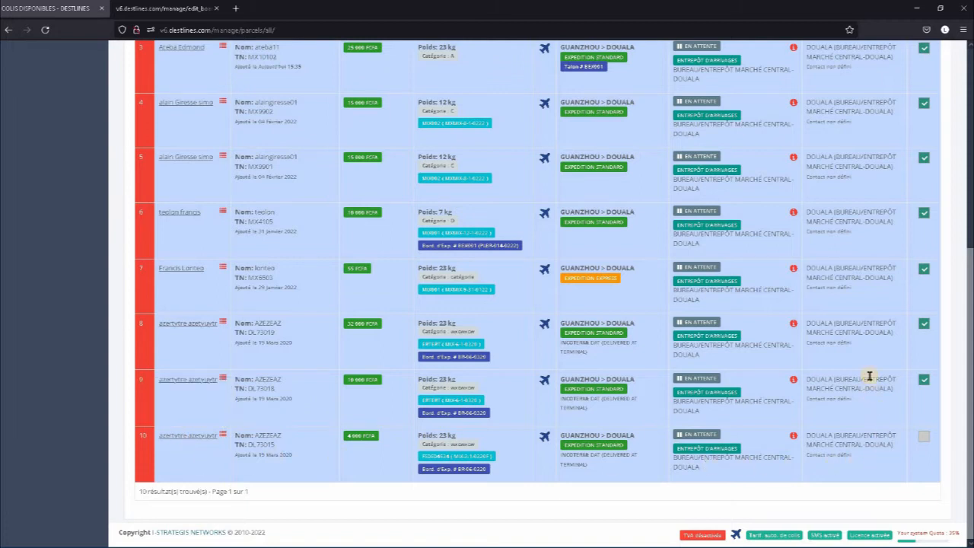
Confirm reception of the nine selected parcels with the option "OUI je confirme réception".
{"action": "scroll", "coordinate": [875, 373], "scroll_direction": "up", "scroll_amount": 3}
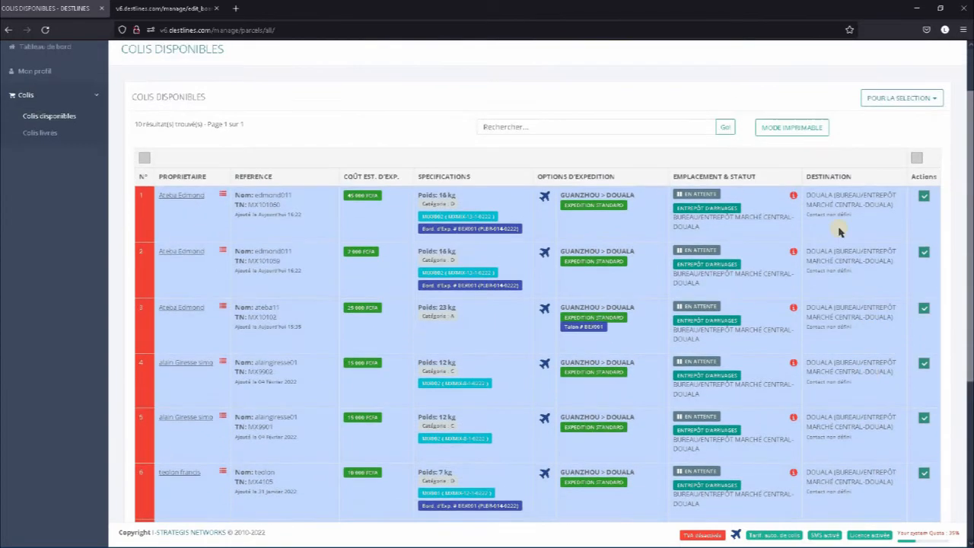
{"action": "left_click", "coordinate": [924, 99]}
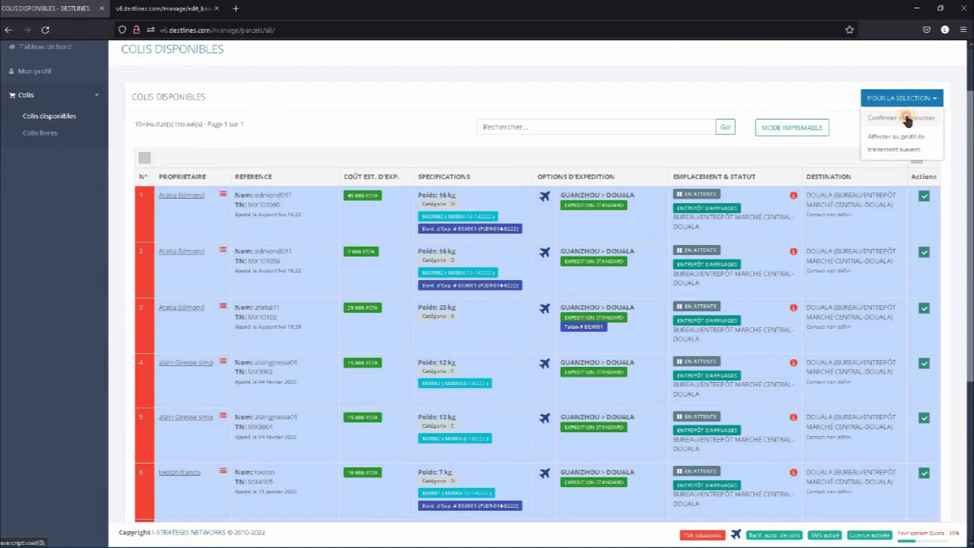
{"action": "left_click", "coordinate": [905, 119]}
{"action": "scroll", "coordinate": [551, 274], "scroll_direction": "down", "scroll_amount": 3}
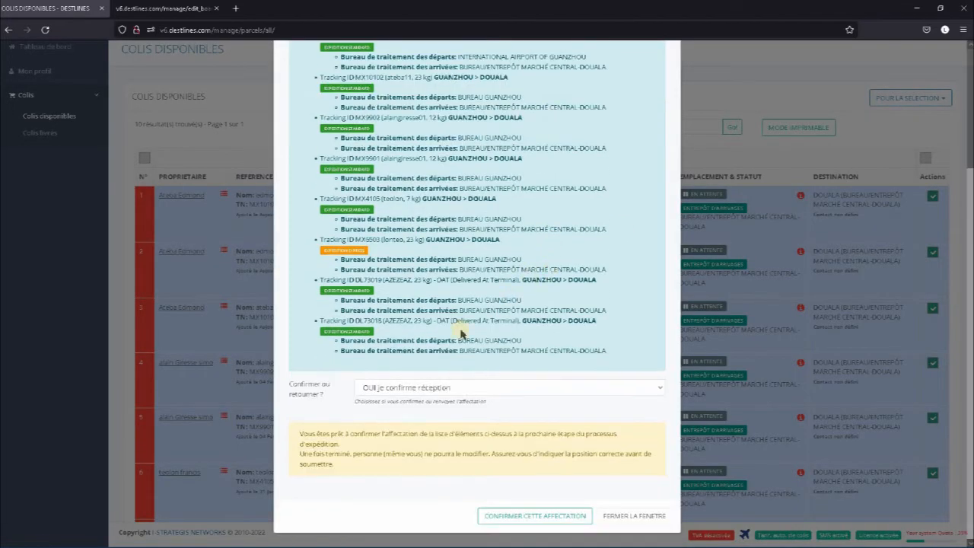
{"action": "left_click", "coordinate": [528, 514]}
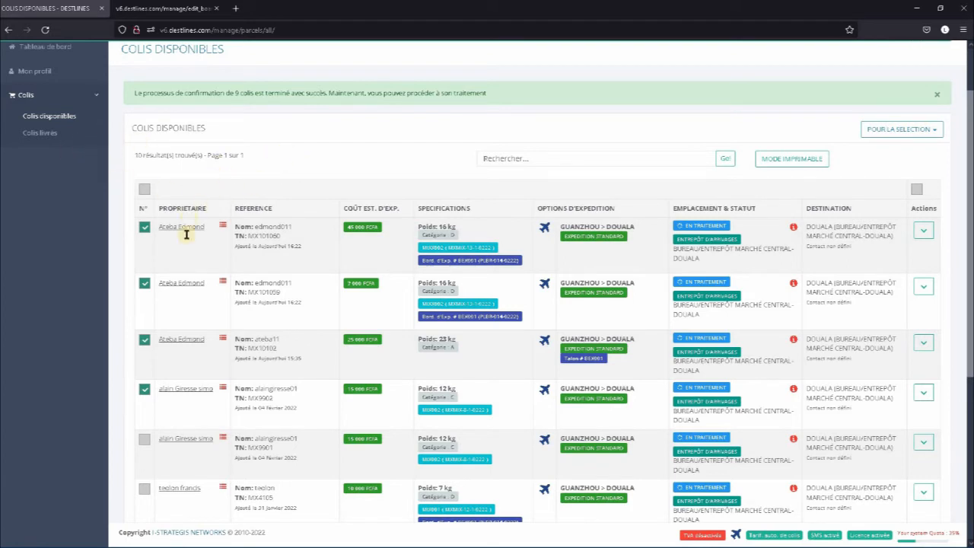
Review the status and processing details of the parcels in the Colis disponibles list.
{"action": "scroll", "coordinate": [418, 259], "scroll_direction": "down", "scroll_amount": 4}
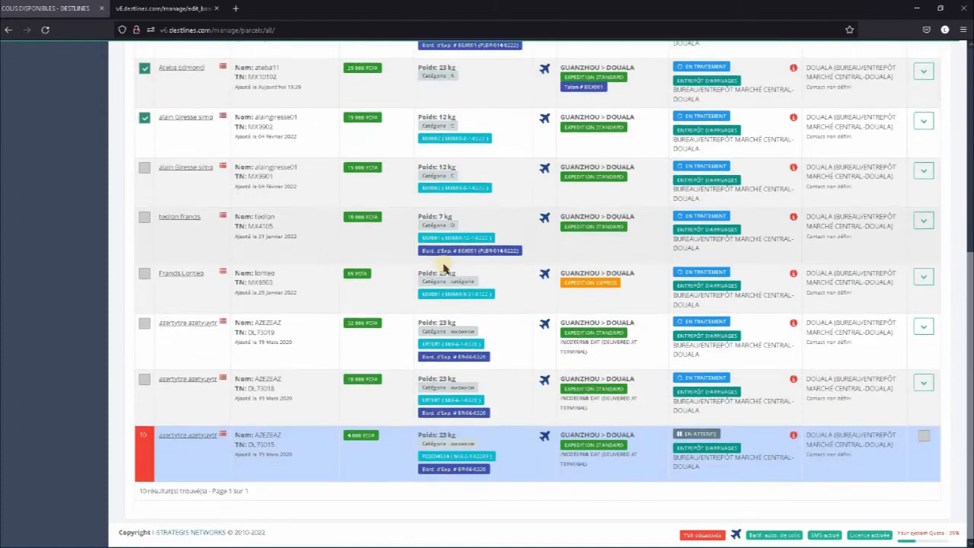
{"action": "scroll", "coordinate": [443, 266], "scroll_direction": "up", "scroll_amount": 4}
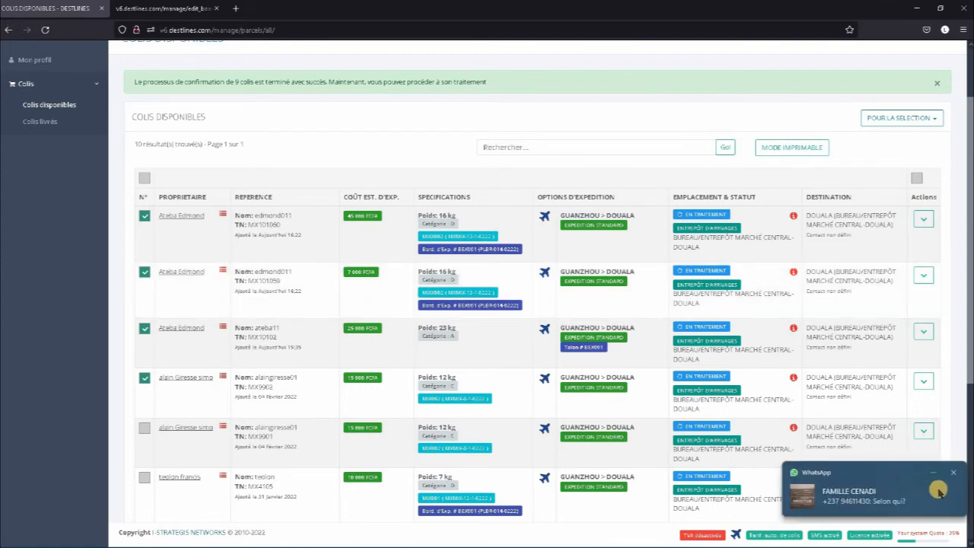
{"action": "left_click", "coordinate": [949, 475]}
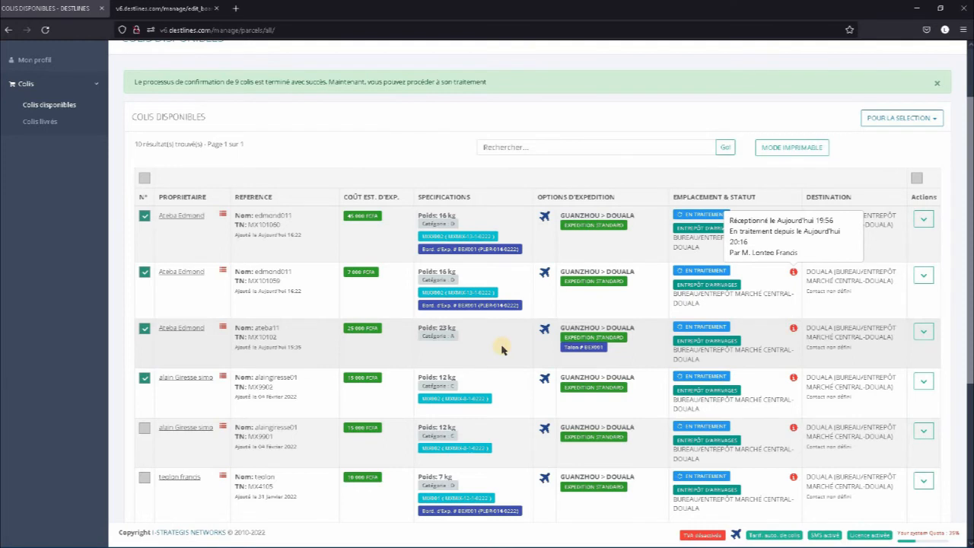
{"action": "scroll", "coordinate": [502, 346], "scroll_direction": "down", "scroll_amount": 4}
{"action": "scroll", "coordinate": [500, 343], "scroll_direction": "up", "scroll_amount": 6}
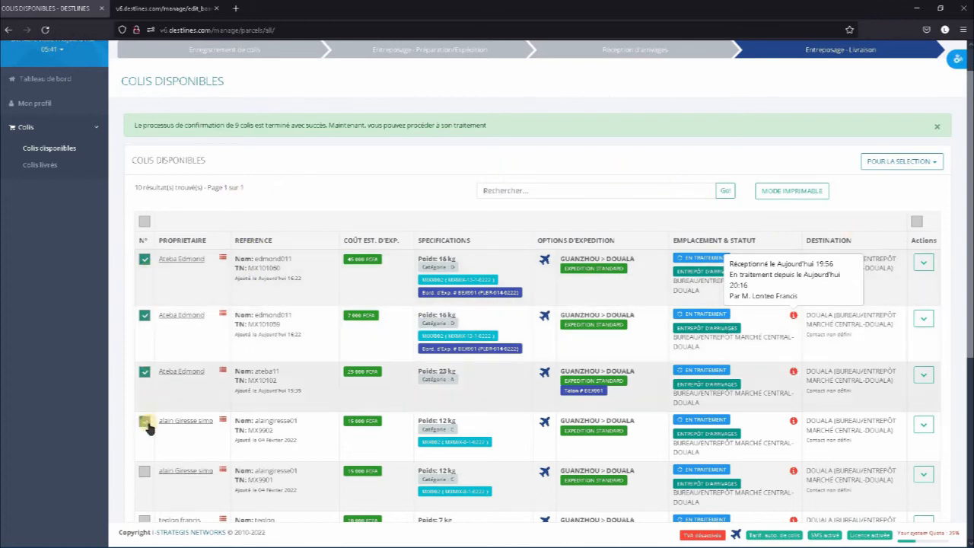
Assign the four ticked parcels to "Clients enregistrés" as the next processing stage and deliver them to their customers.
{"action": "left_click", "coordinate": [933, 164]}
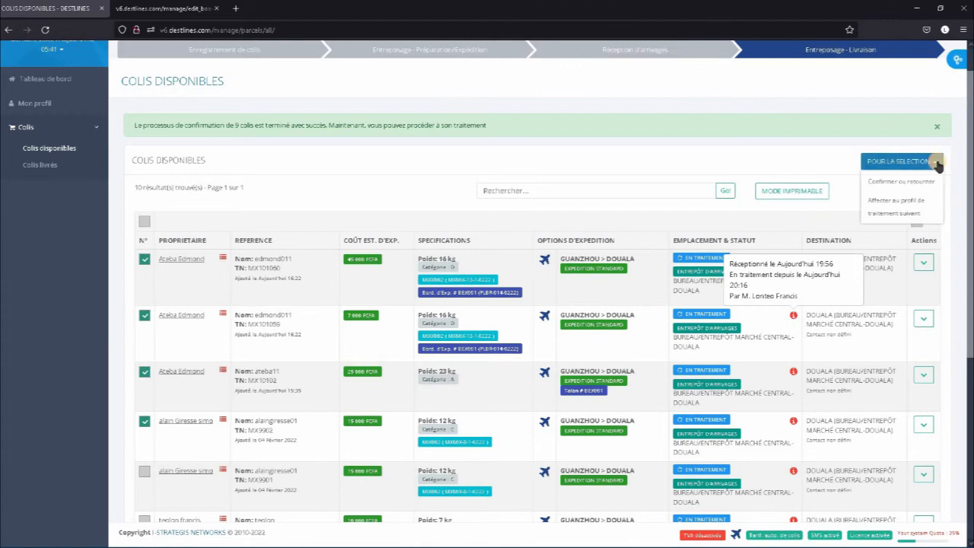
{"action": "left_click", "coordinate": [896, 204]}
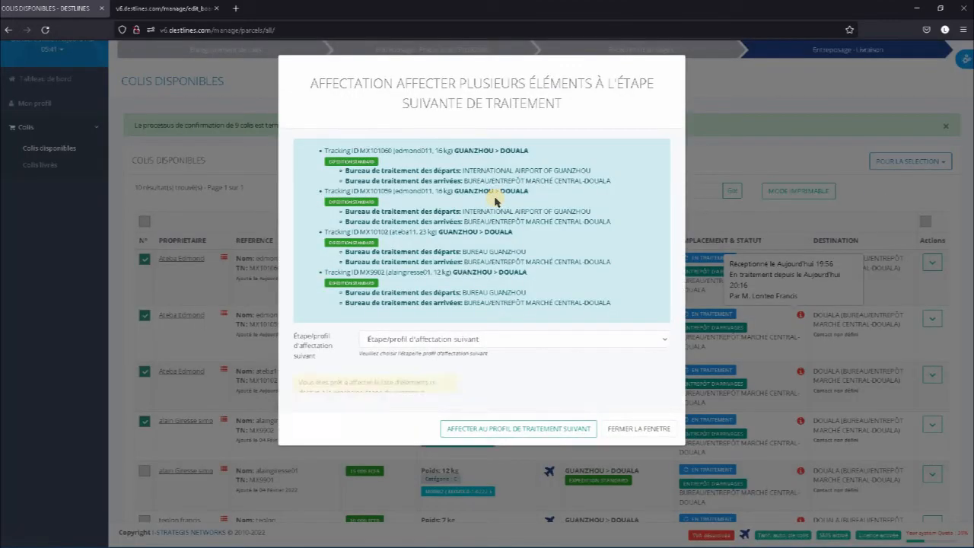
{"action": "left_click", "coordinate": [441, 342]}
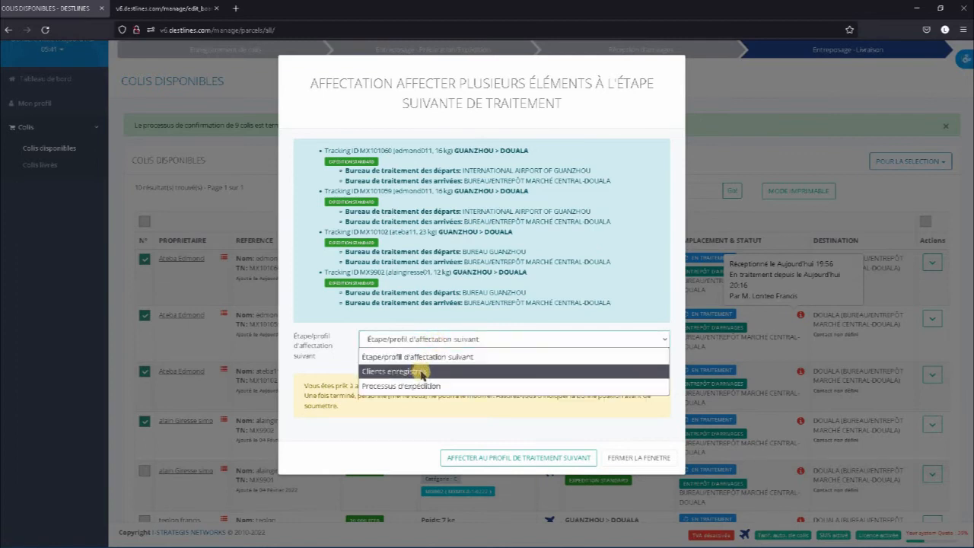
{"action": "left_click", "coordinate": [422, 372]}
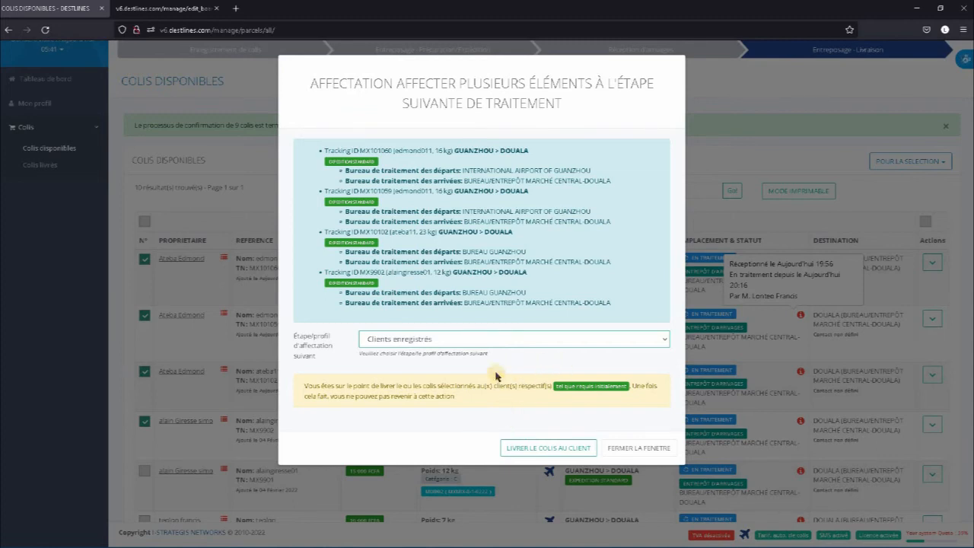
{"action": "left_click", "coordinate": [543, 449]}
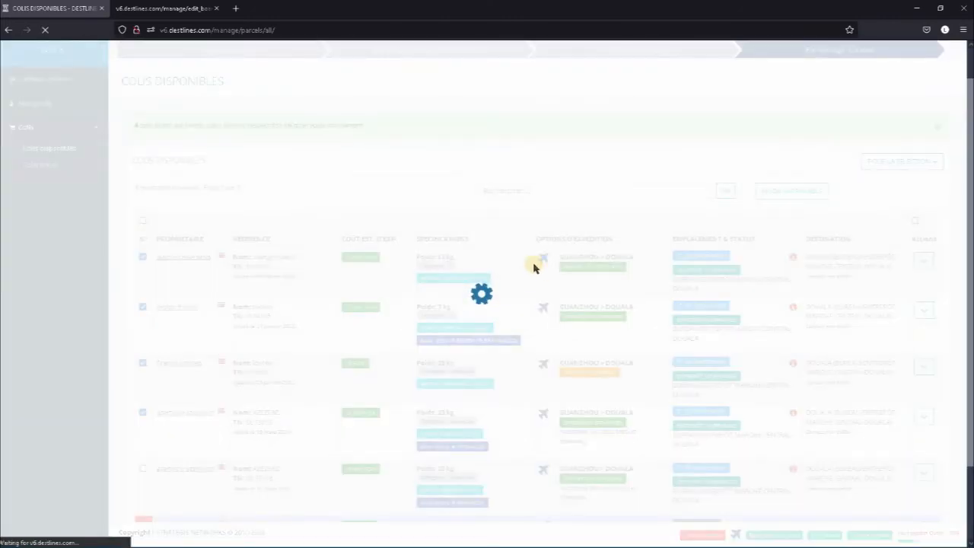
{"action": "scroll", "coordinate": [495, 297], "scroll_direction": "down", "scroll_amount": 3}
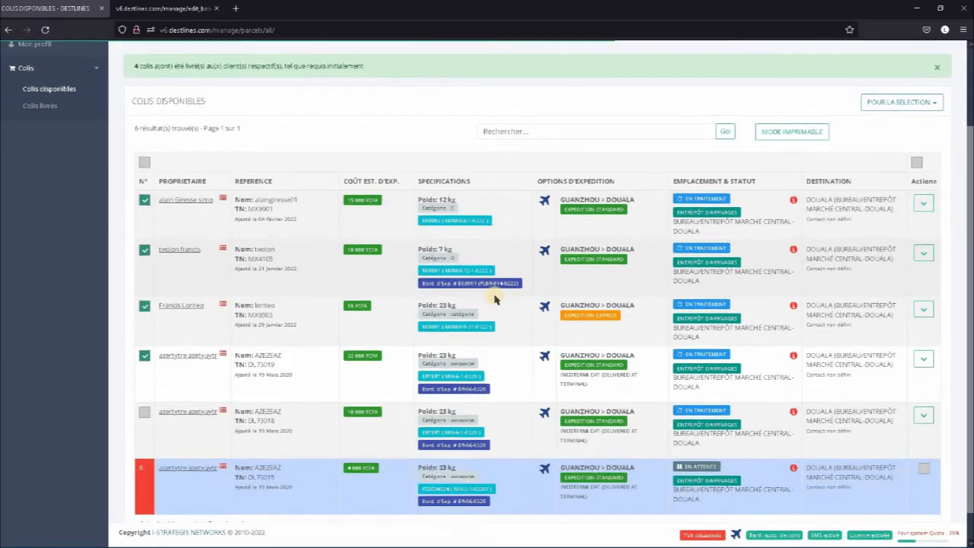
{"action": "scroll", "coordinate": [496, 295], "scroll_direction": "up", "scroll_amount": 2}
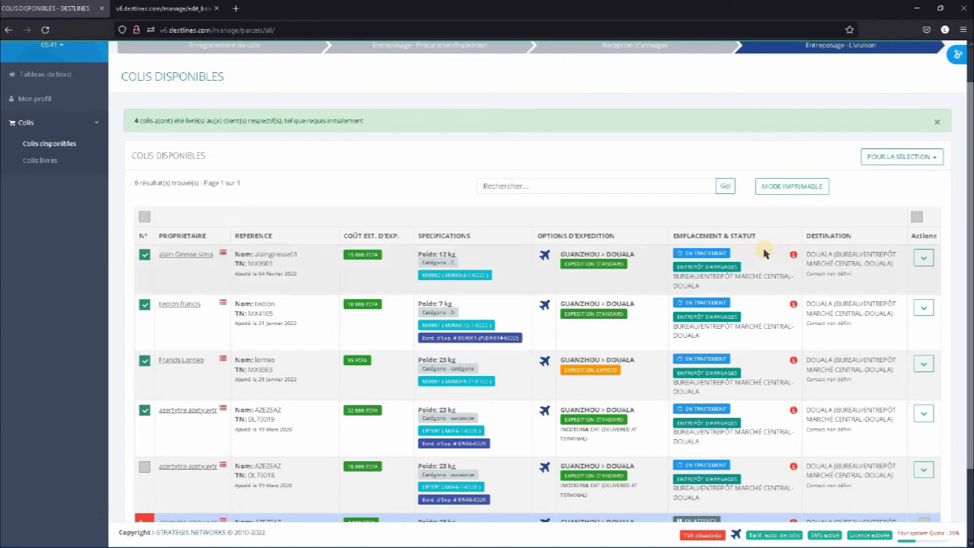
Display the available parcels list in printable mode and look through its rows.
{"action": "left_click", "coordinate": [791, 187]}
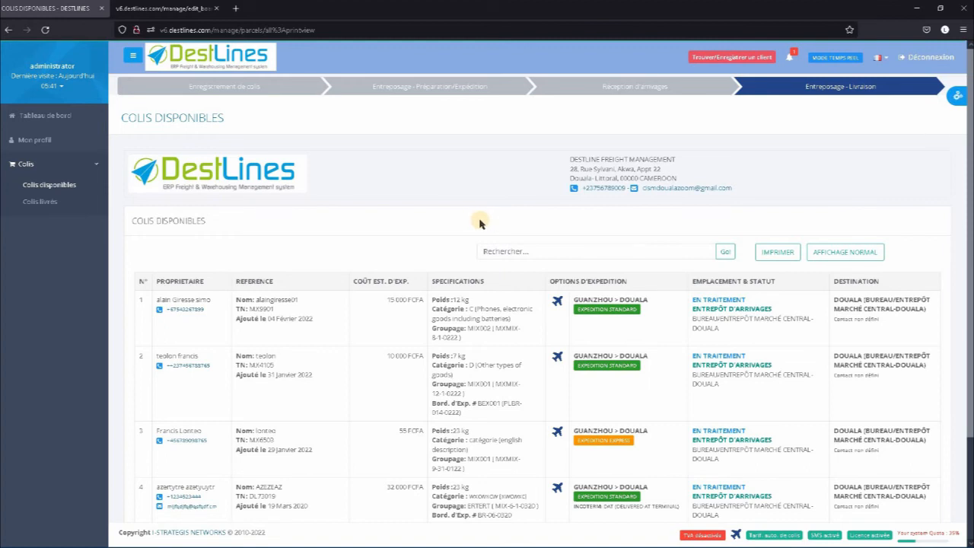
{"action": "scroll", "coordinate": [461, 222], "scroll_direction": "down", "scroll_amount": 3}
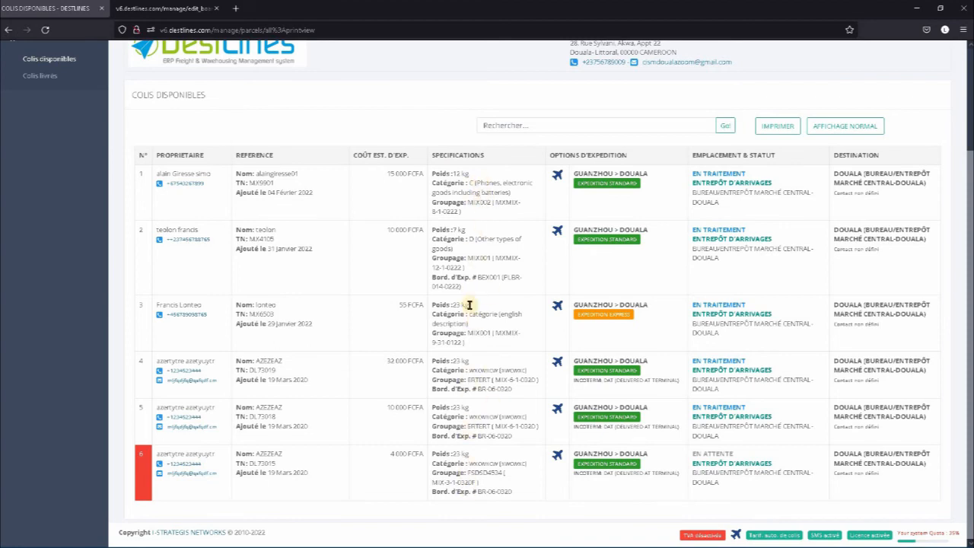
{"action": "scroll", "coordinate": [463, 157], "scroll_direction": "up", "scroll_amount": 2}
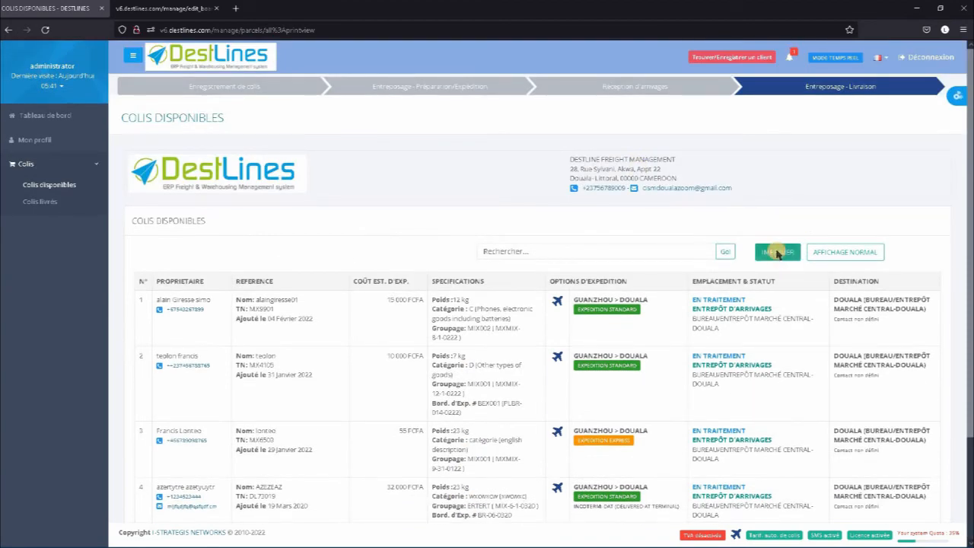
Preview the printout of the available parcels list, examine its pages and close the preview without printing.
{"action": "left_click", "coordinate": [777, 254]}
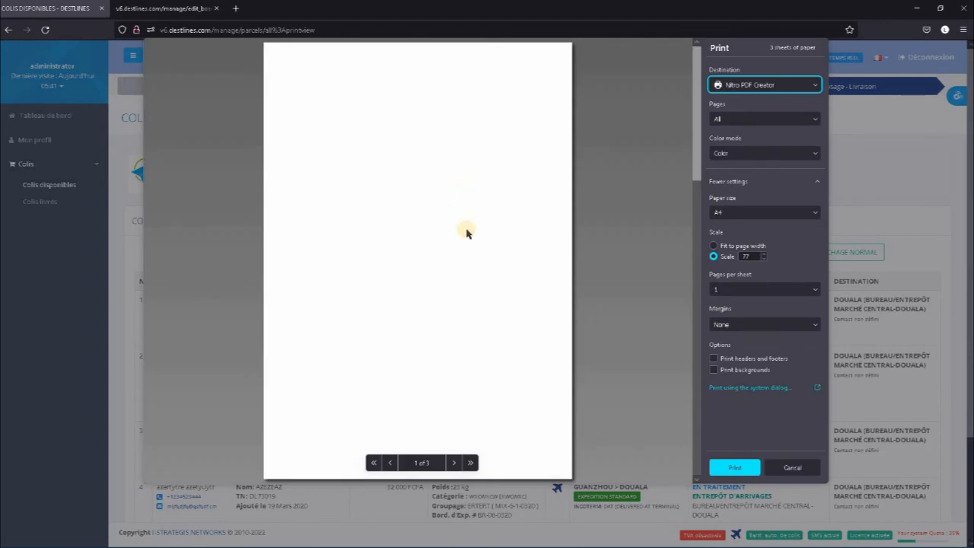
{"action": "scroll", "coordinate": [466, 233], "scroll_direction": "down", "scroll_amount": 8}
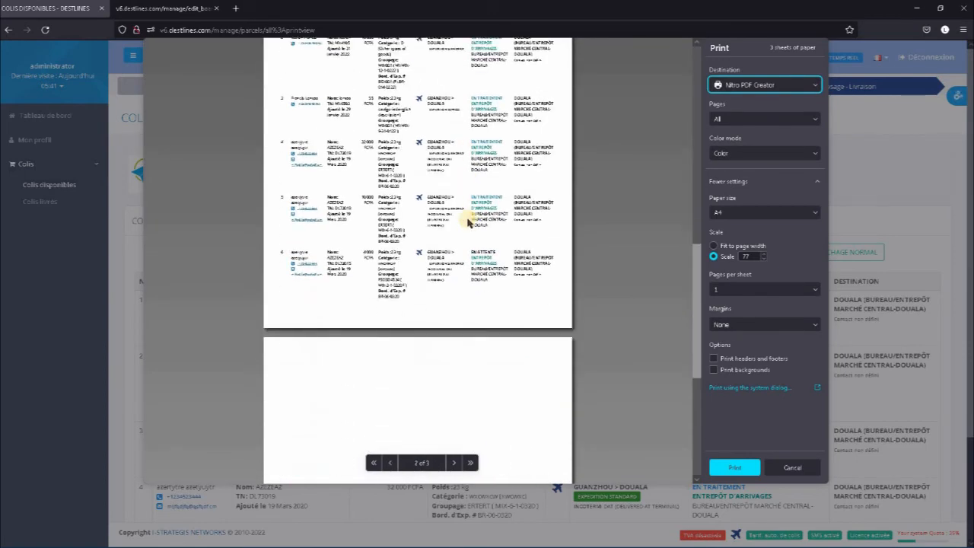
{"action": "scroll", "coordinate": [468, 222], "scroll_direction": "up", "scroll_amount": 3}
{"action": "scroll", "coordinate": [468, 221], "scroll_direction": "down", "scroll_amount": 1}
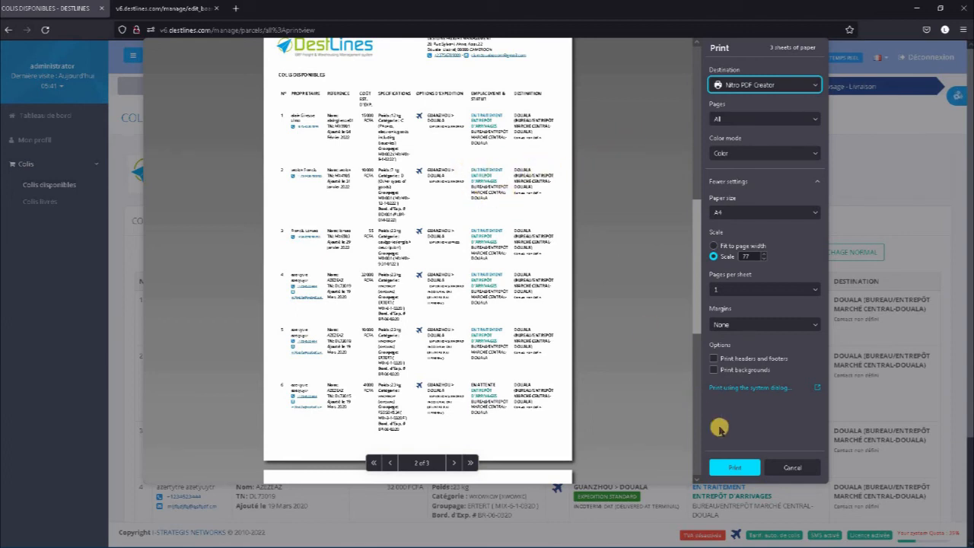
{"action": "left_click", "coordinate": [797, 467]}
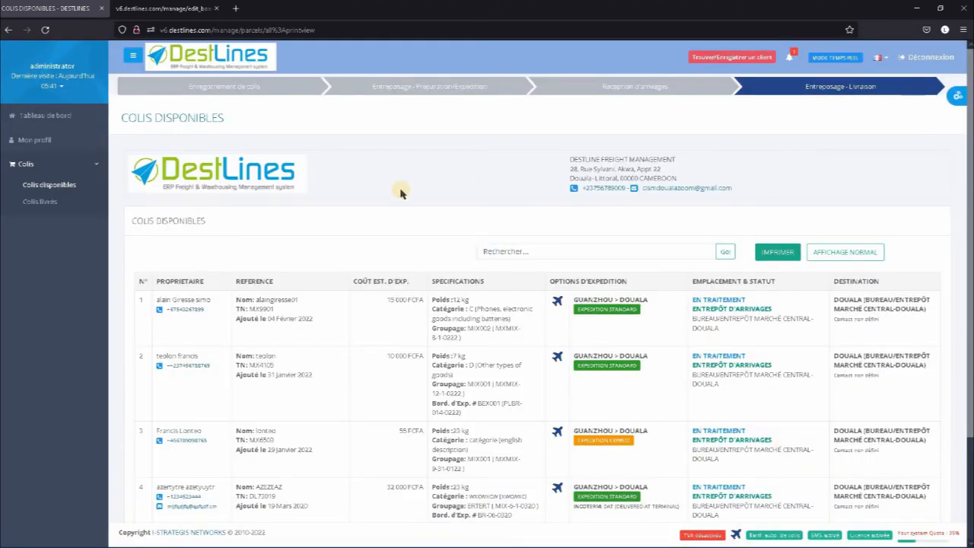
Return to the normal view of the Colis disponibles list and look over the remaining parcels.
{"action": "left_click", "coordinate": [821, 216]}
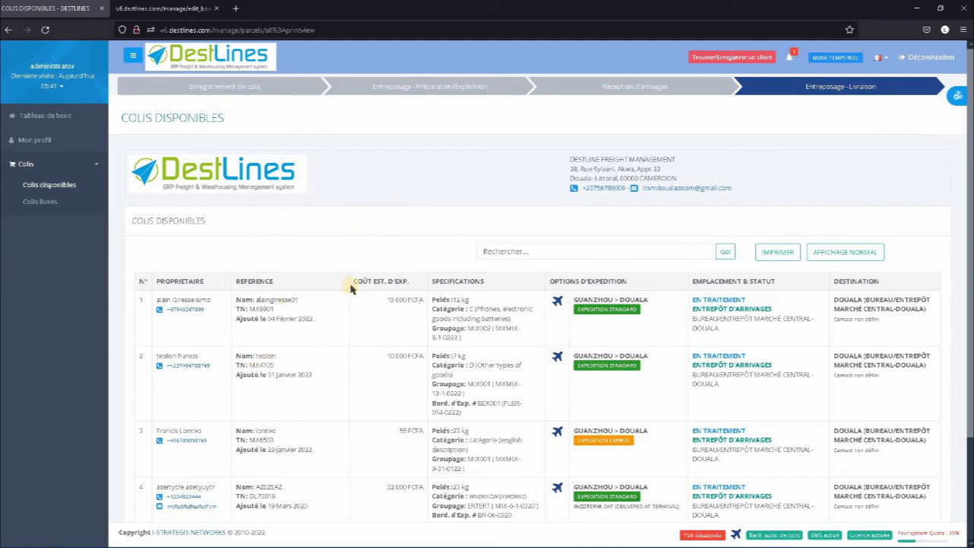
{"action": "left_click", "coordinate": [35, 204]}
{"action": "left_click", "coordinate": [41, 194]}
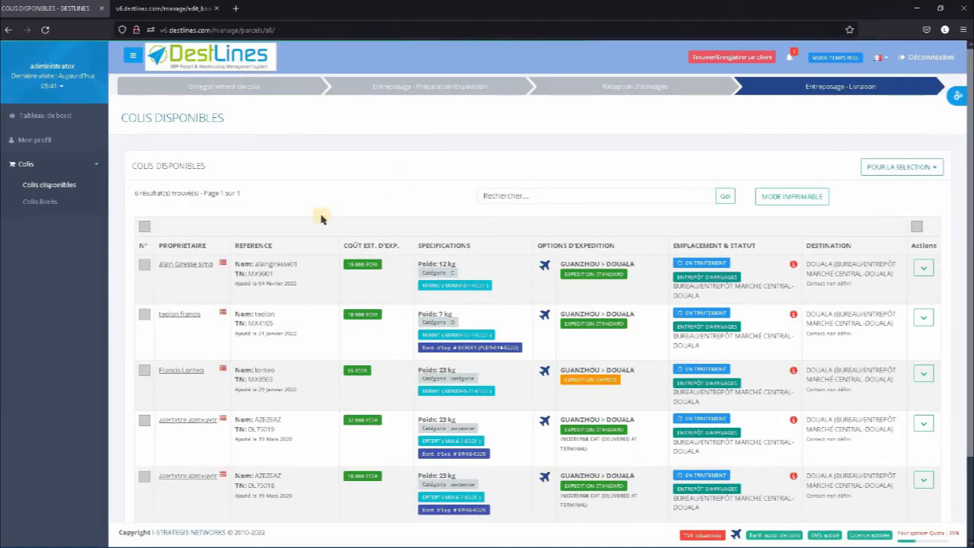
{"action": "scroll", "coordinate": [331, 215], "scroll_direction": "down", "scroll_amount": 1}
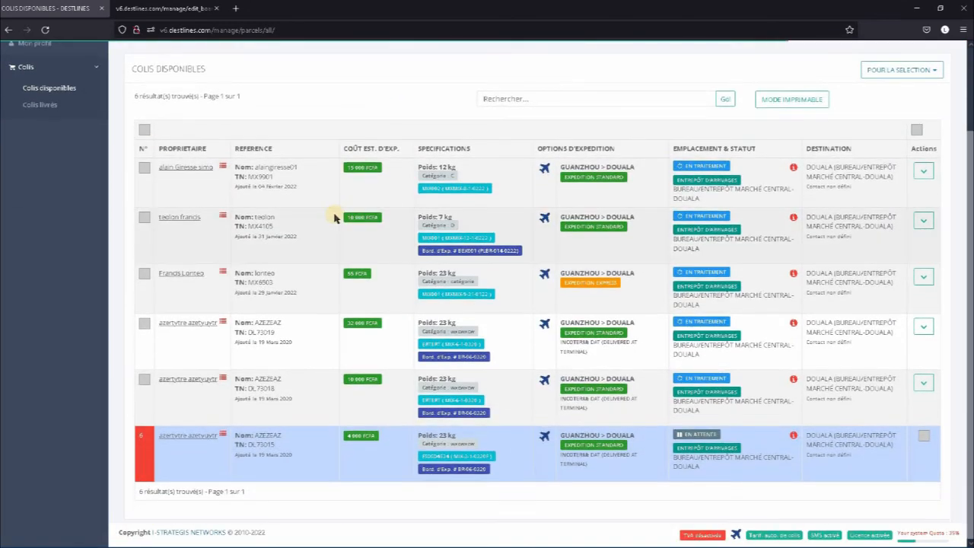
{"action": "scroll", "coordinate": [361, 185], "scroll_direction": "up", "scroll_amount": 1}
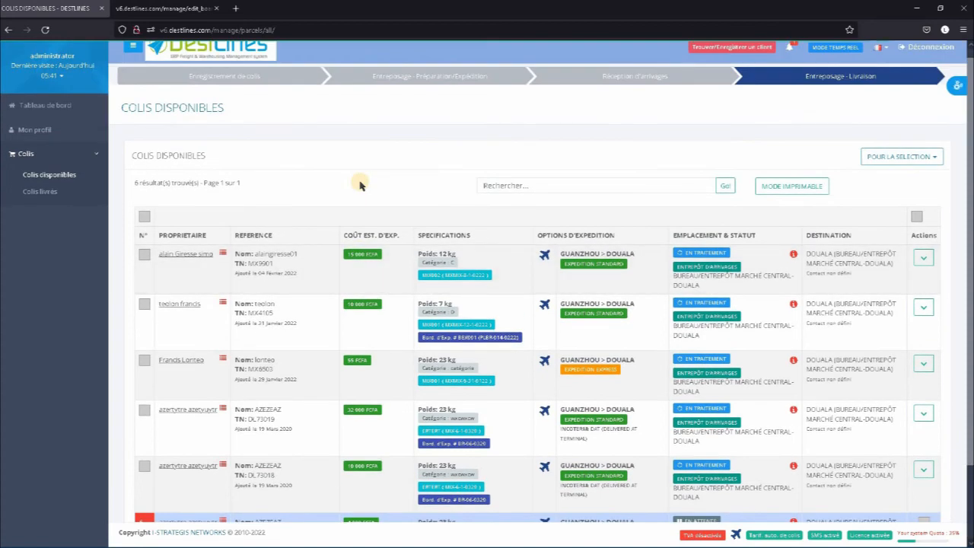